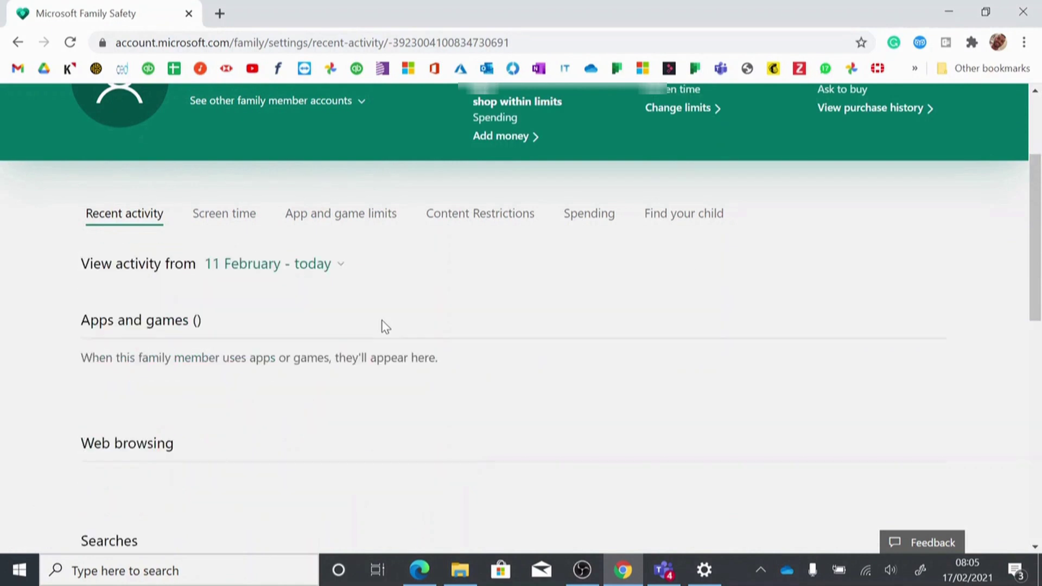
Step: Examine the child's recent activity for apps and games, web browsing, searches and daily screen time
scroll(491, 354, "down", 1)
scroll(491, 353, "down", 2)
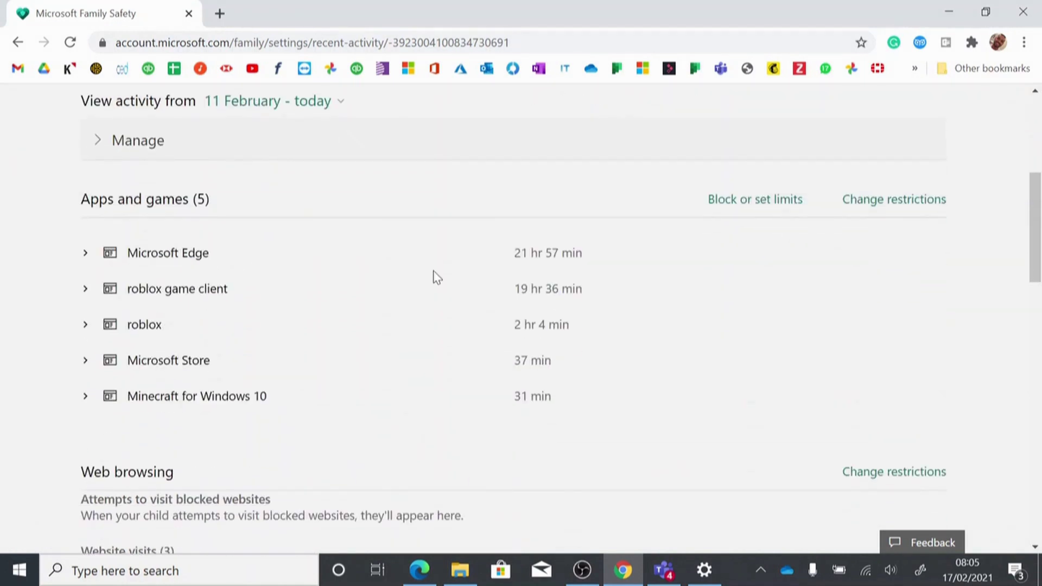
scroll(581, 303, "up", 2)
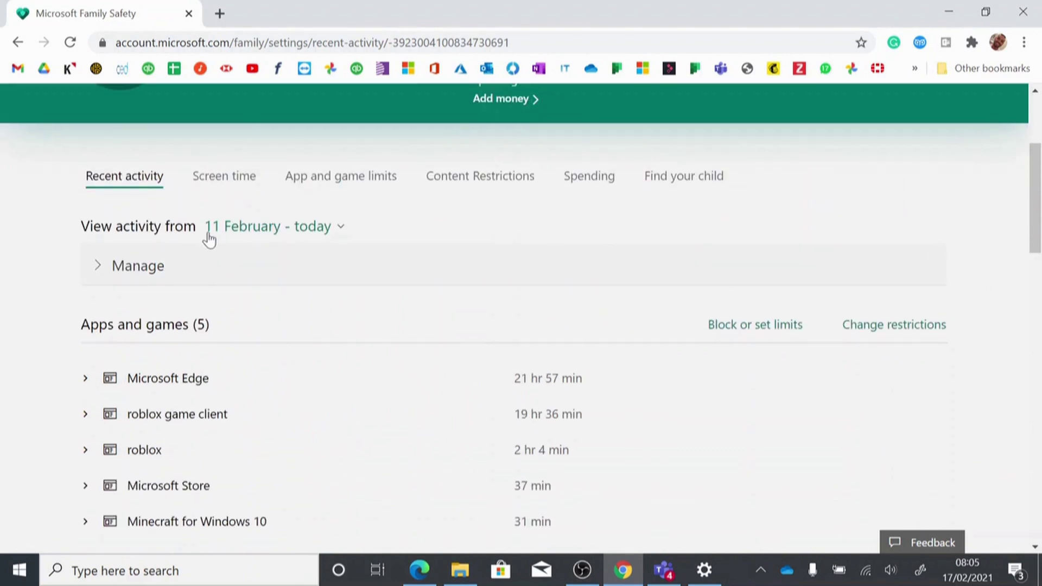
scroll(502, 341, "down", 6)
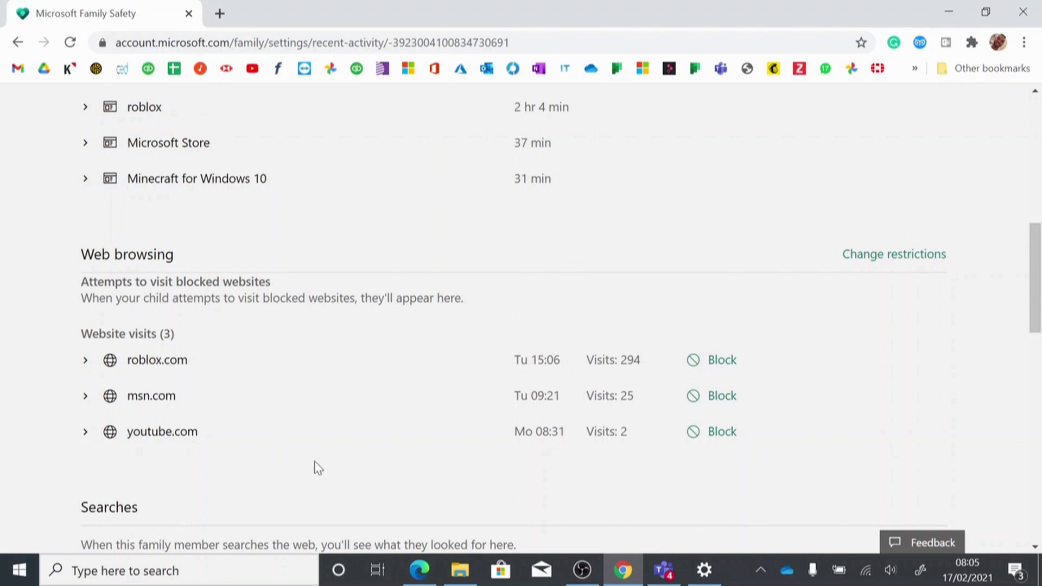
scroll(363, 449, "down", 8)
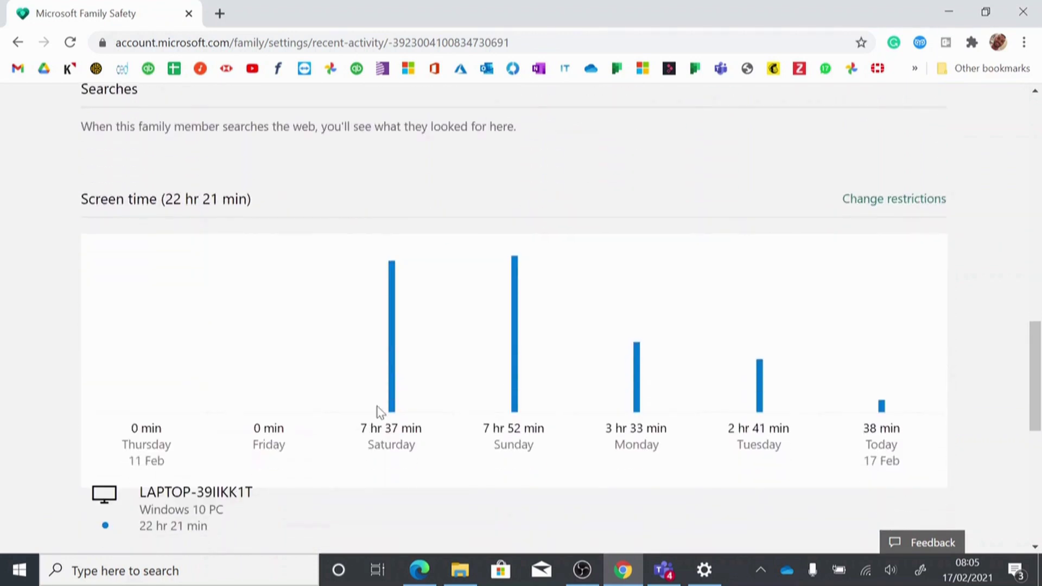
left_click_drag(379, 411, 465, 441)
mouse_move(533, 418)
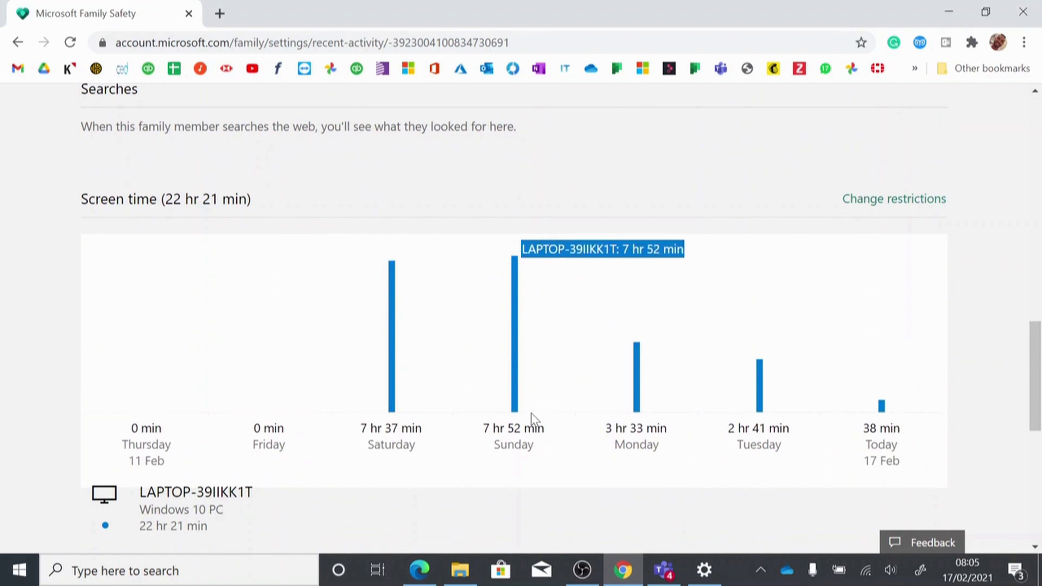
scroll(560, 441, "down", 9)
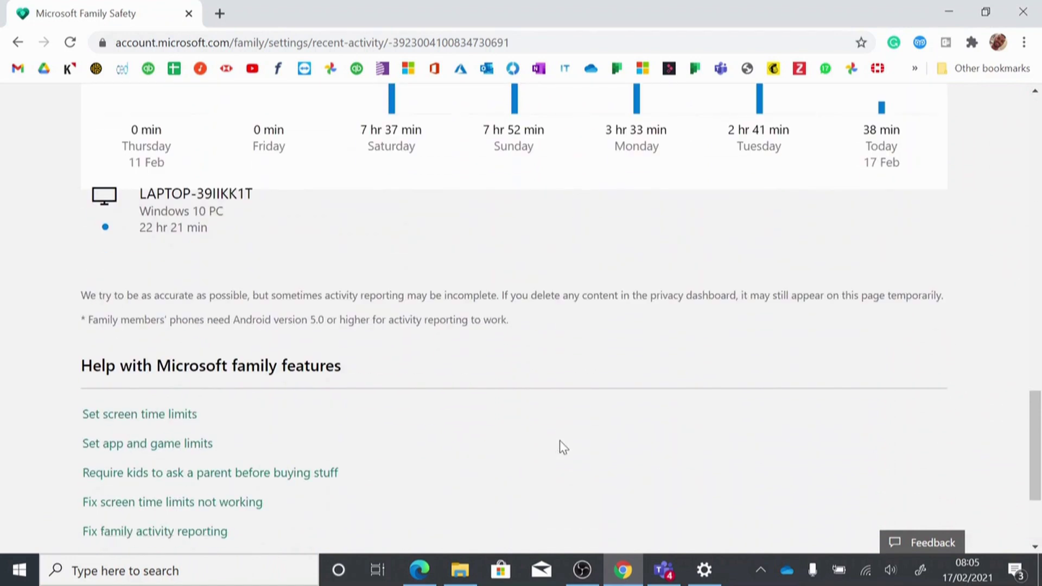
Step: View the screen time settings and examine the daily device limits for Xbox and Windows 10 devices
scroll(559, 441, "up", 10)
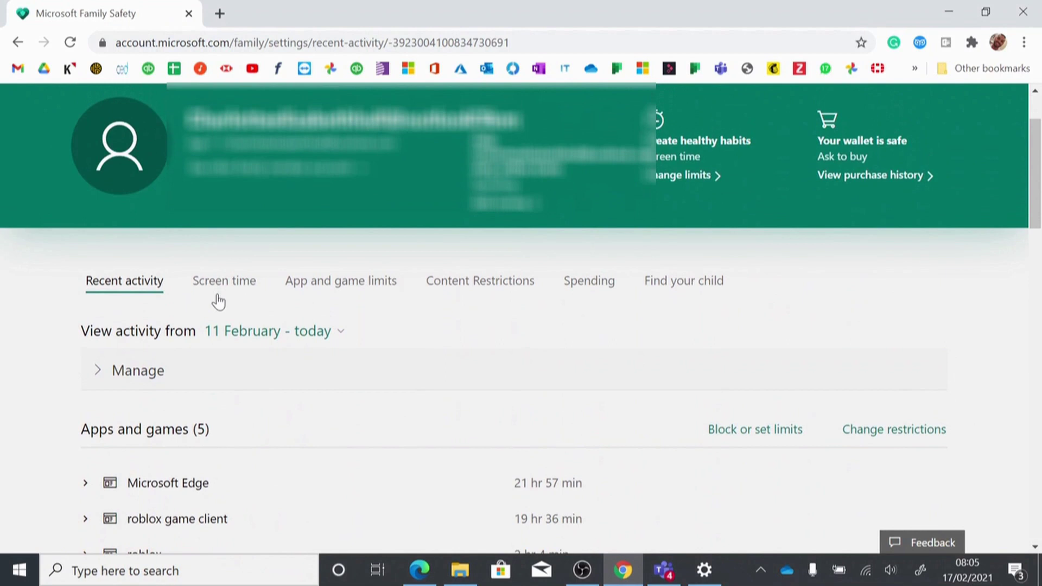
left_click(224, 282)
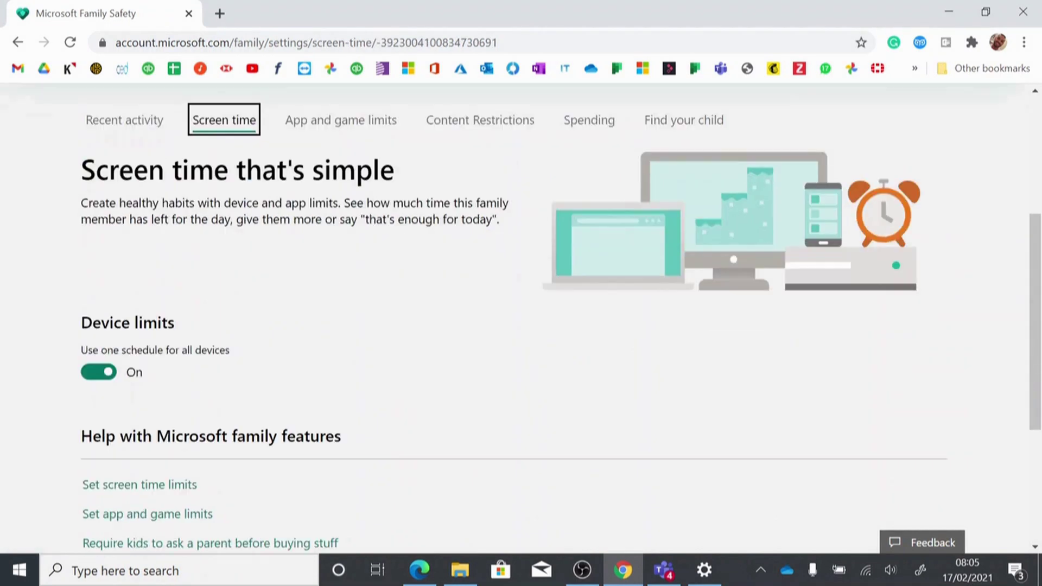
scroll(394, 339, "down", 2)
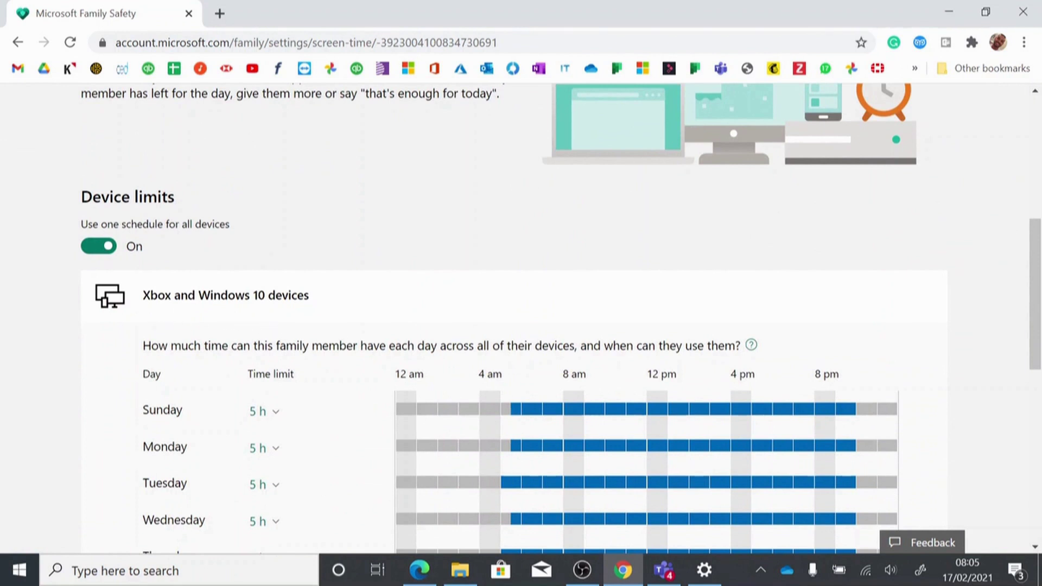
scroll(353, 367, "down", 2)
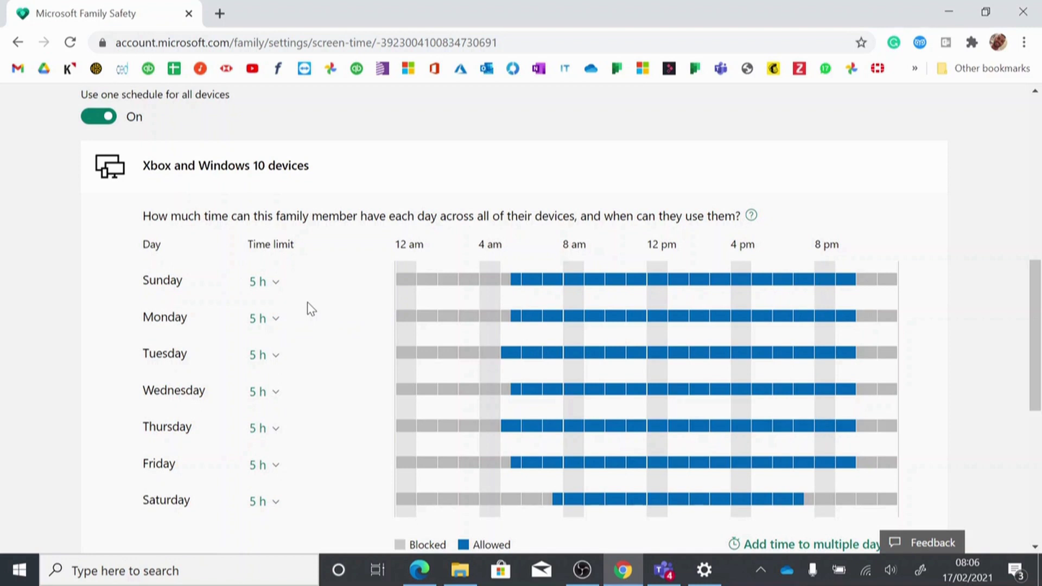
scroll(307, 302, "down", 3)
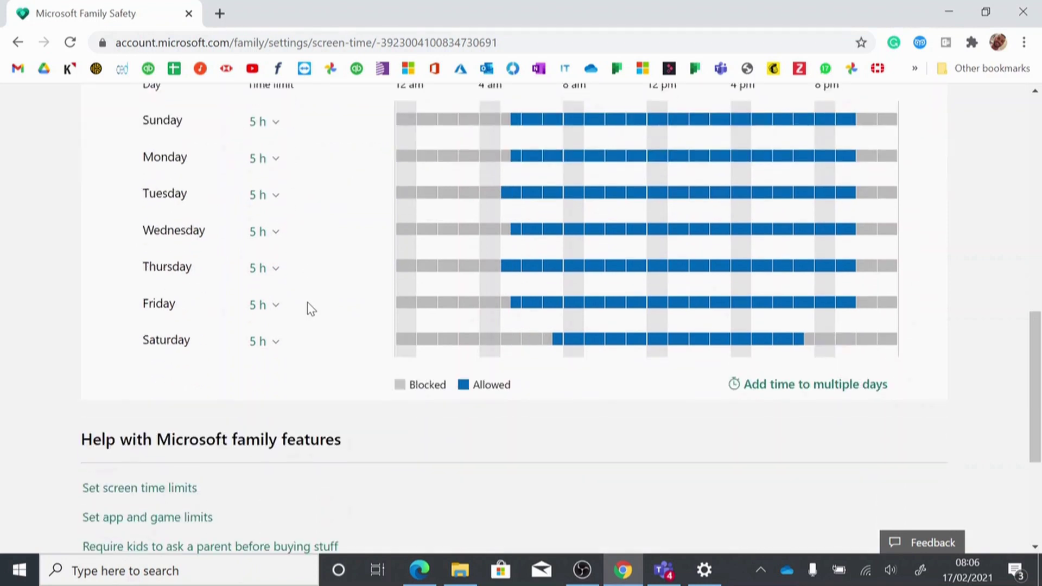
Step: In the app and game limits, turn on limits for 3D Viewer and set its weekday daily limit to 1 h 45 min
scroll(307, 303, "up", 10)
left_click(324, 259)
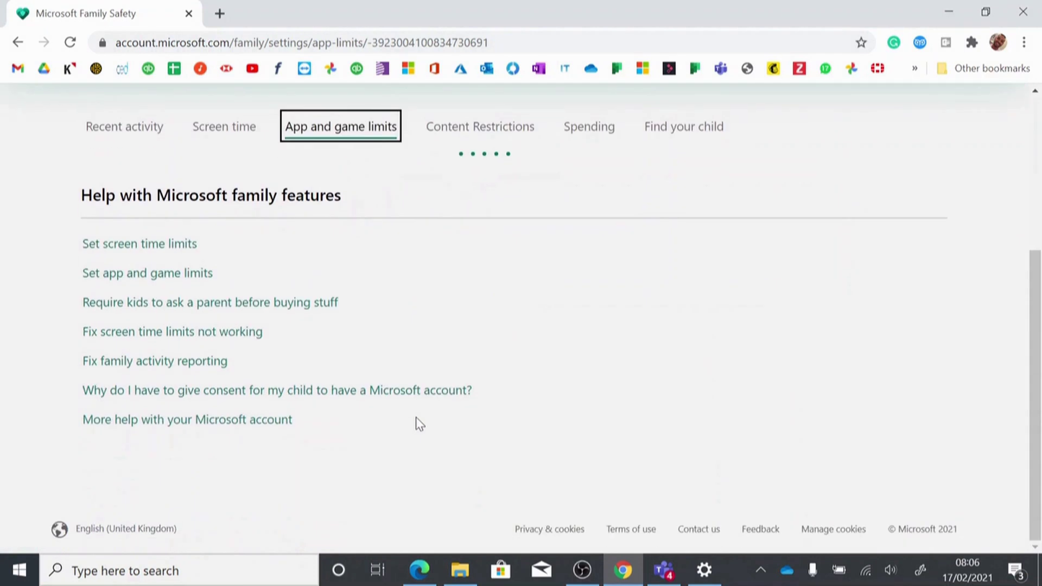
scroll(477, 310, "down", 2)
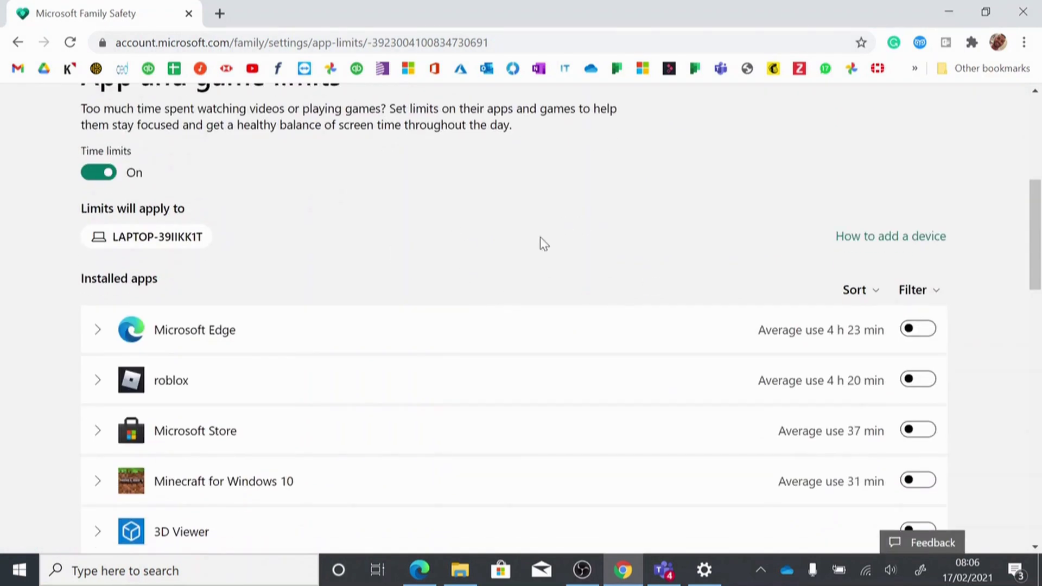
scroll(540, 238, "down", 3)
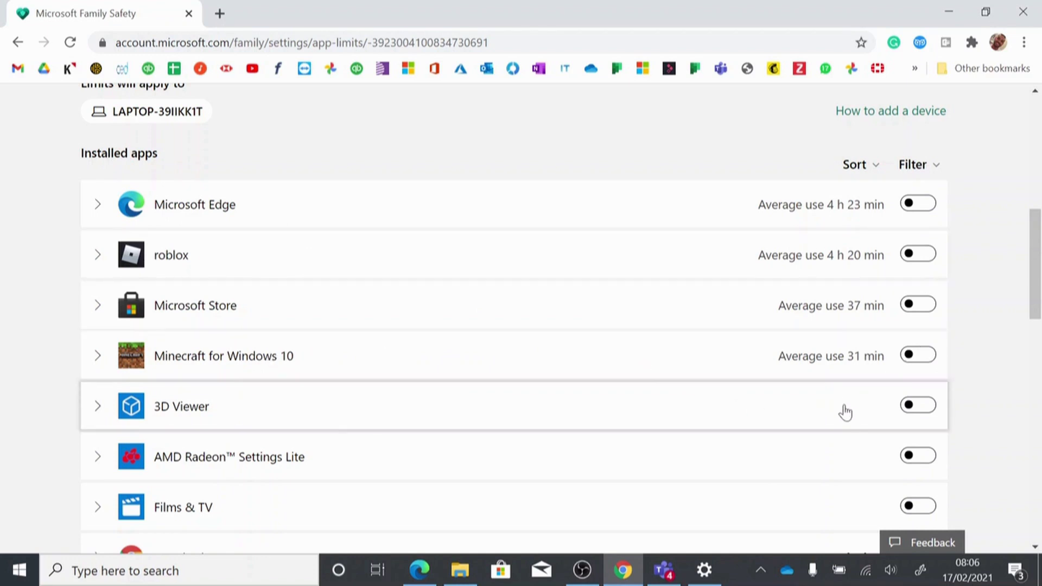
scroll(868, 396, "down", 1)
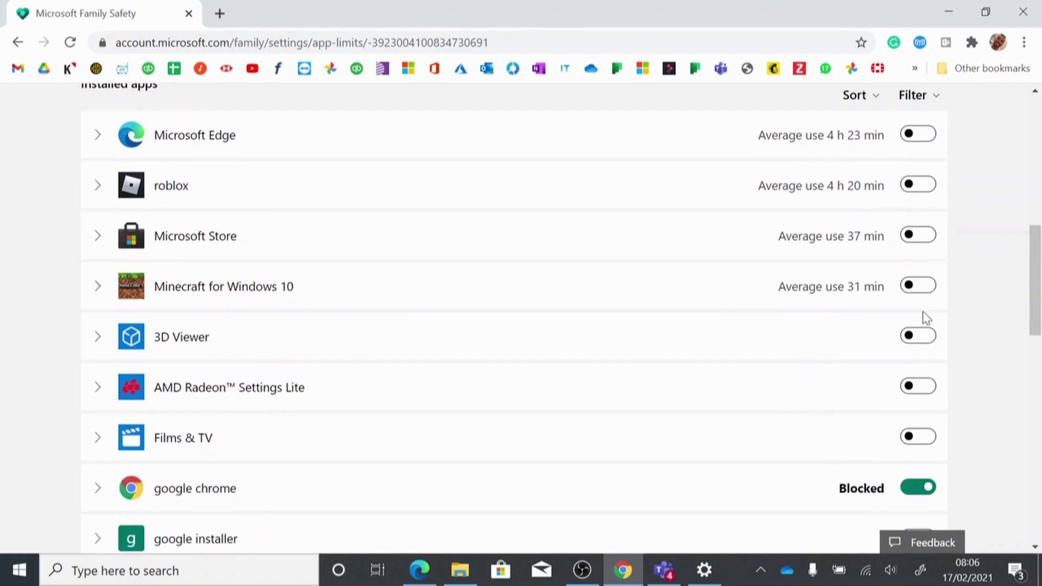
left_click(919, 339)
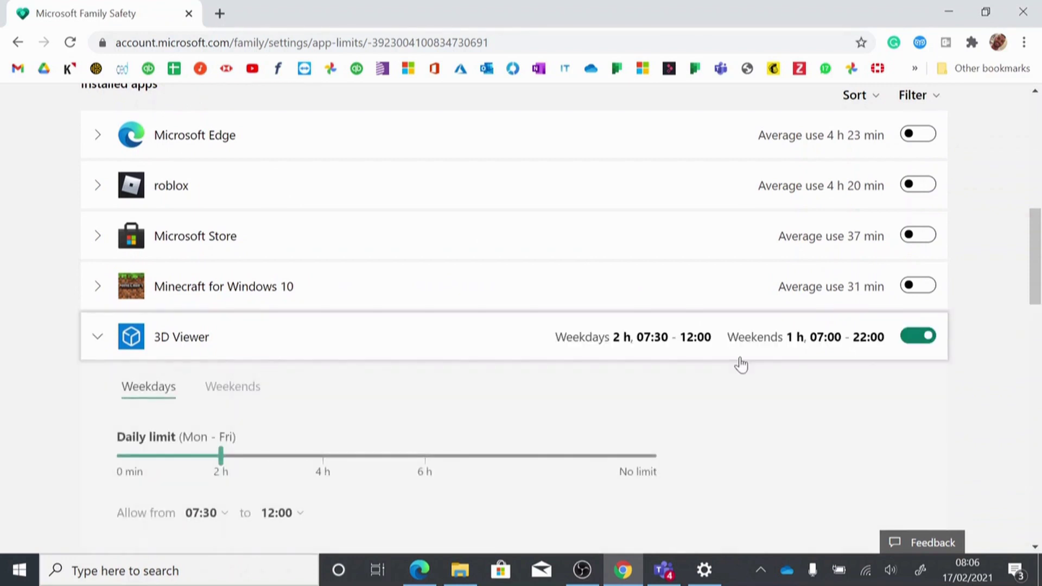
scroll(488, 331, "down", 3)
left_click_drag(220, 278, 205, 299)
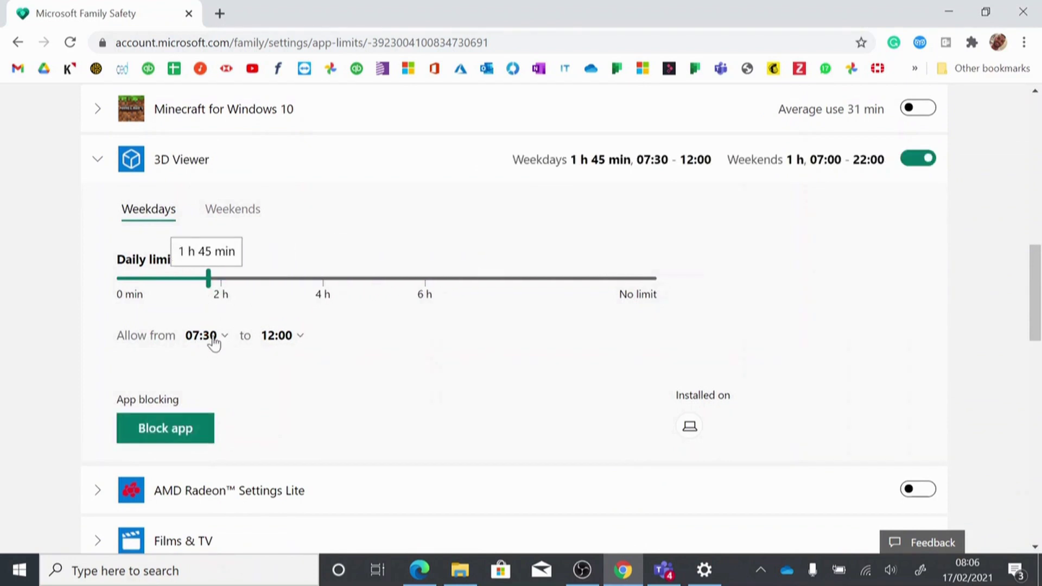
Step: Block the 3D Viewer app and switch its restriction back off
left_click(169, 437)
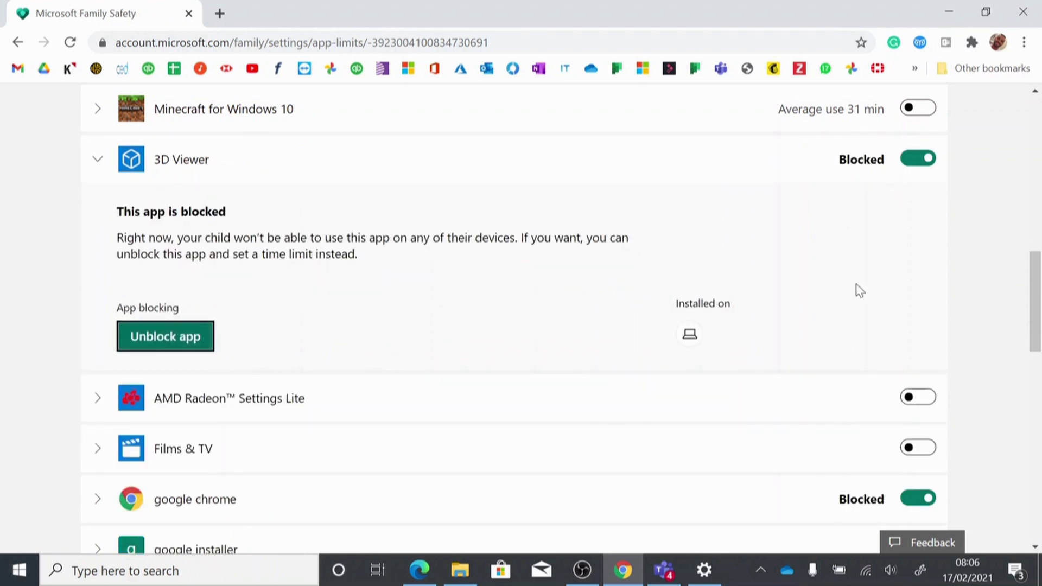
left_click(921, 159)
Step: View the content restrictions and look through the age options for allowed apps and games without changing the rating
scroll(561, 255, "up", 10)
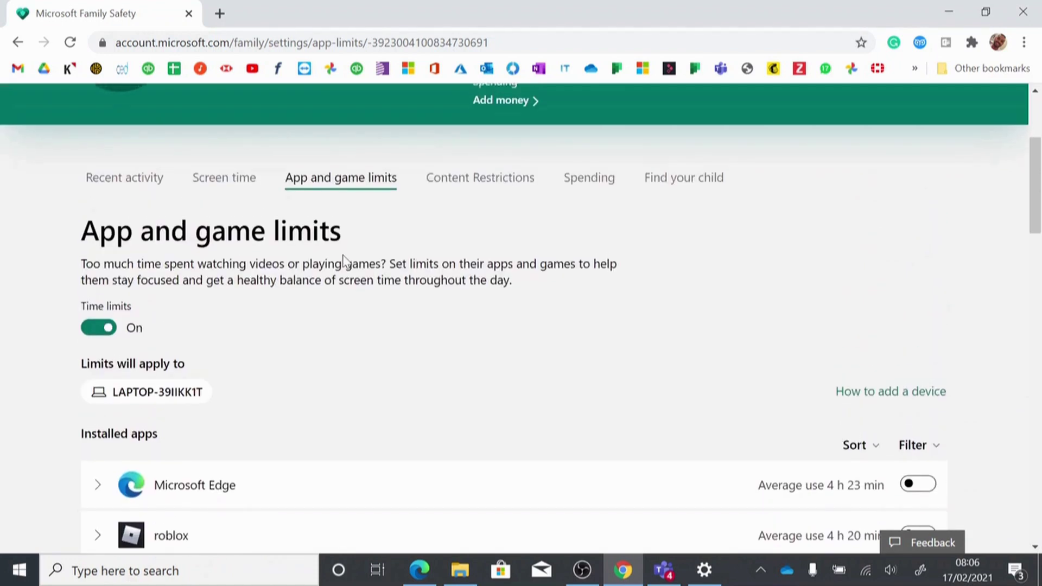
left_click(465, 182)
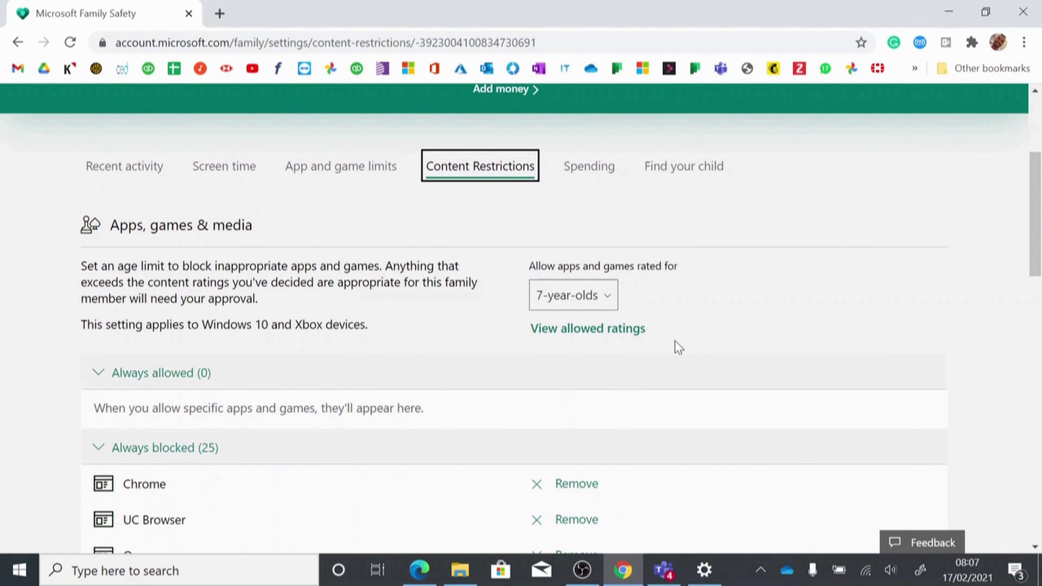
scroll(678, 347, "down", 1)
left_click(603, 229)
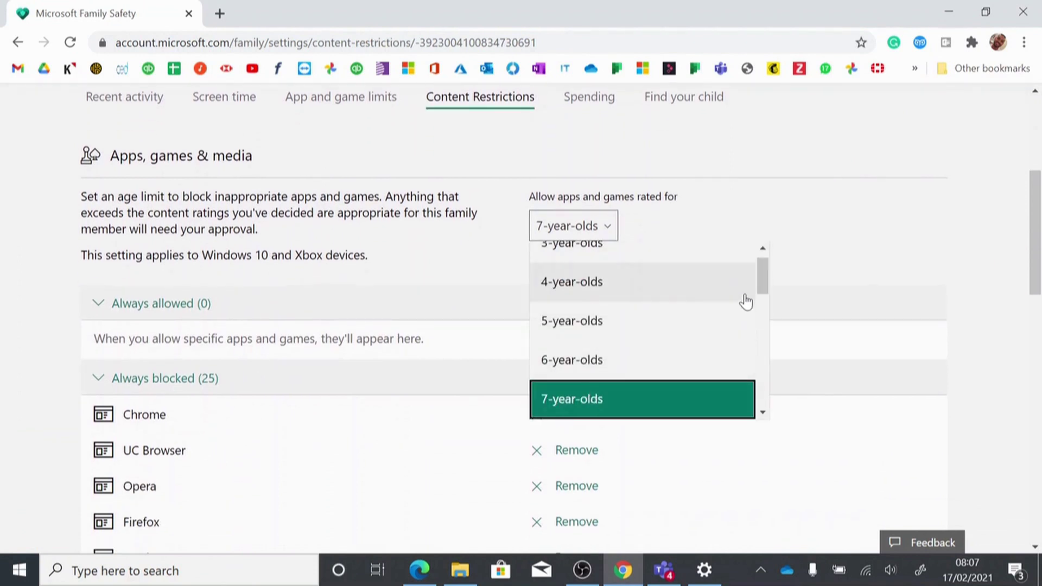
mouse_move(763, 272)
left_mouse_down()
mouse_move(771, 350)
mouse_move(762, 258)
left_mouse_up()
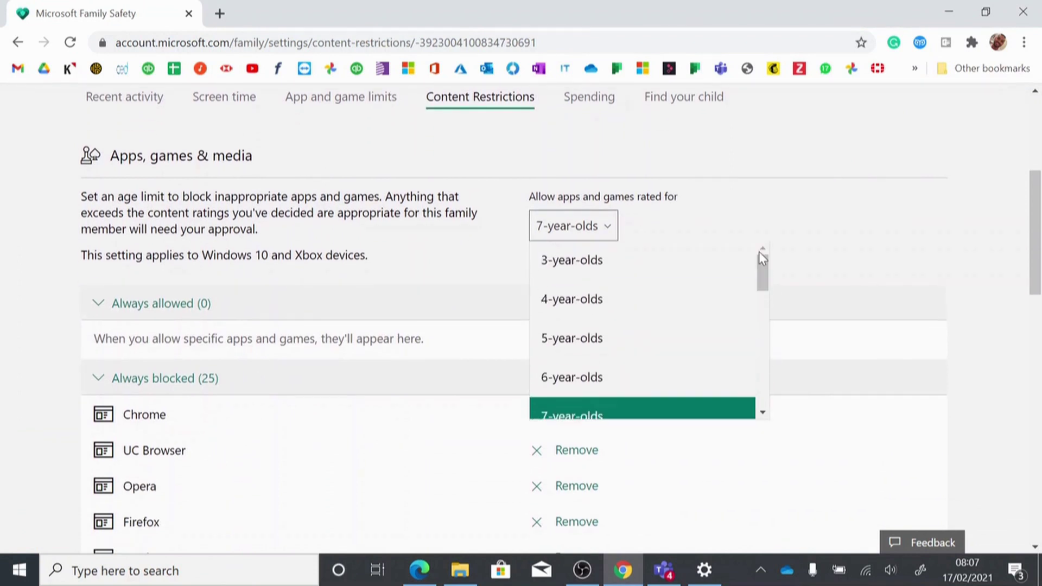
left_click(846, 260)
Step: Examine the always blocked apps and the web browsing filter with its allowed and blocked website lists
scroll(842, 350, "down", 2)
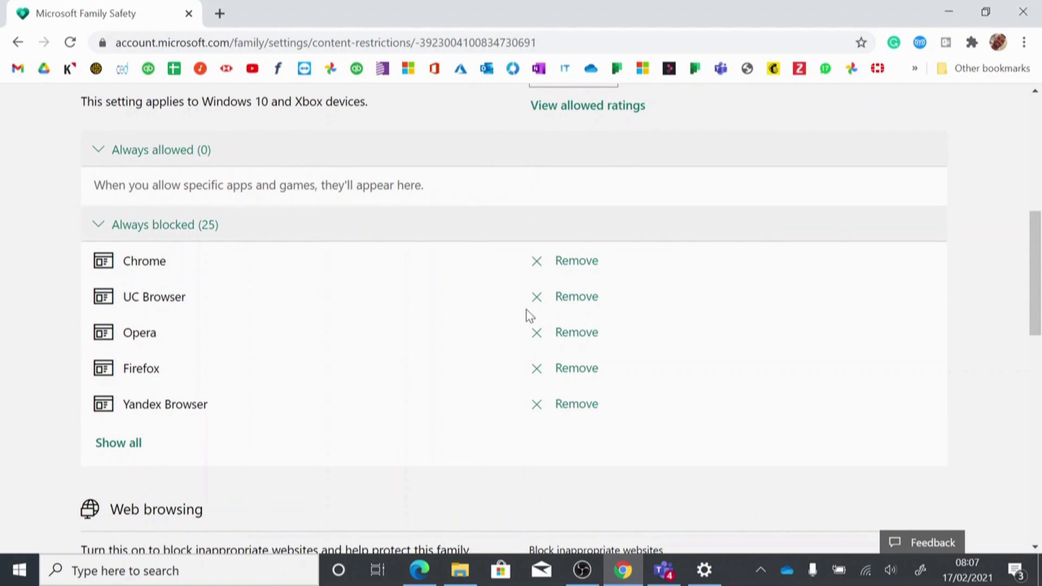
scroll(530, 315, "down", 5)
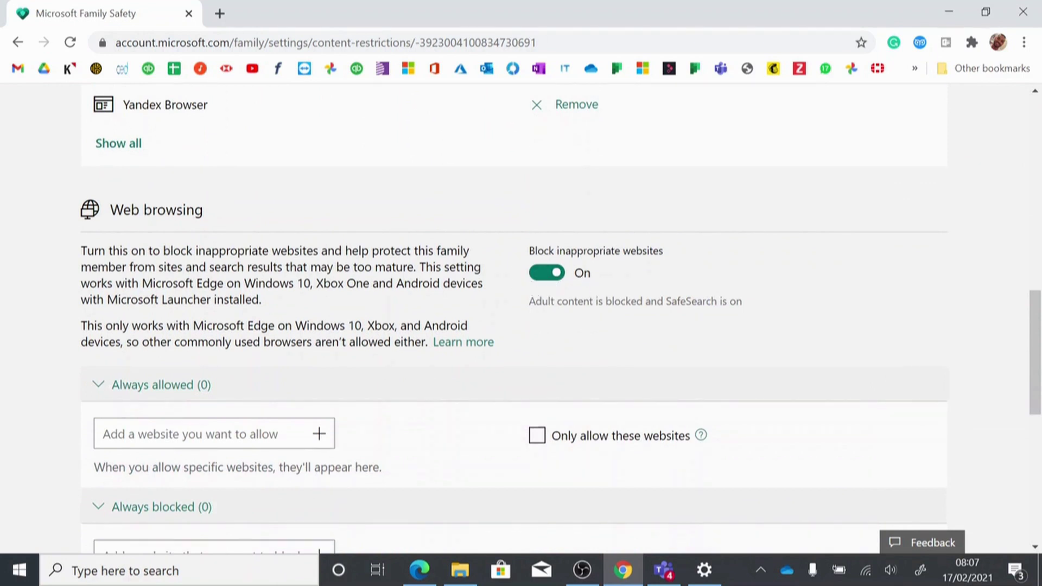
scroll(618, 345, "down", 2)
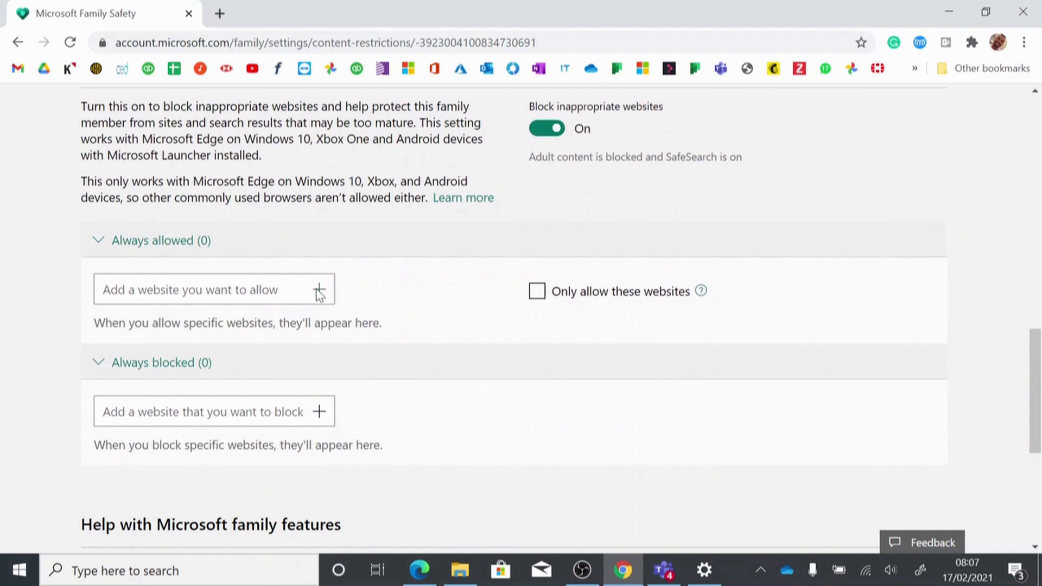
scroll(379, 407, "down", 2)
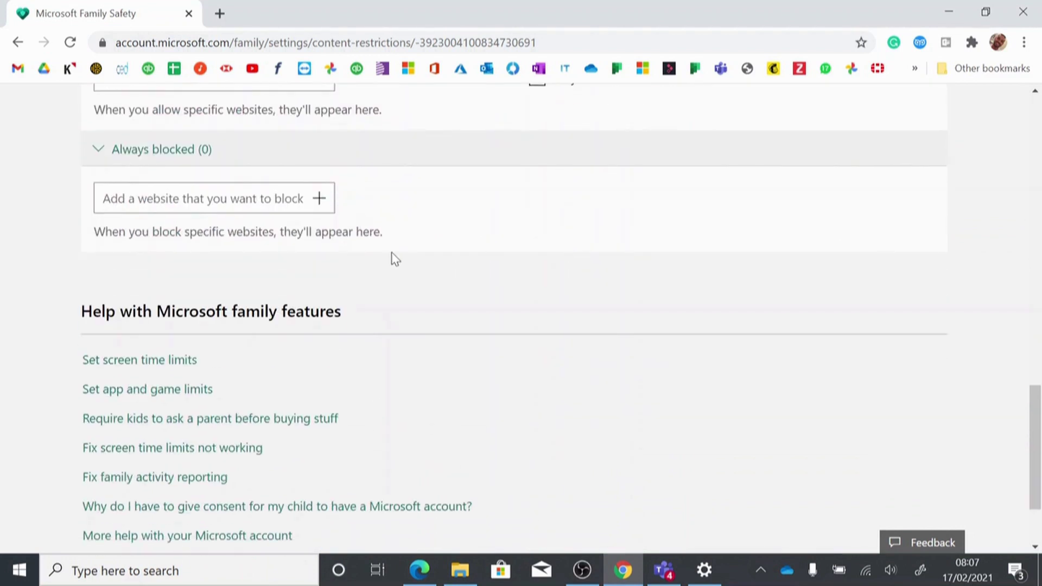
Step: View the spending settings and examine the Ask to buy approvals and Microsoft account balance options
scroll(390, 255, "up", 10)
scroll(372, 421, "down", 3)
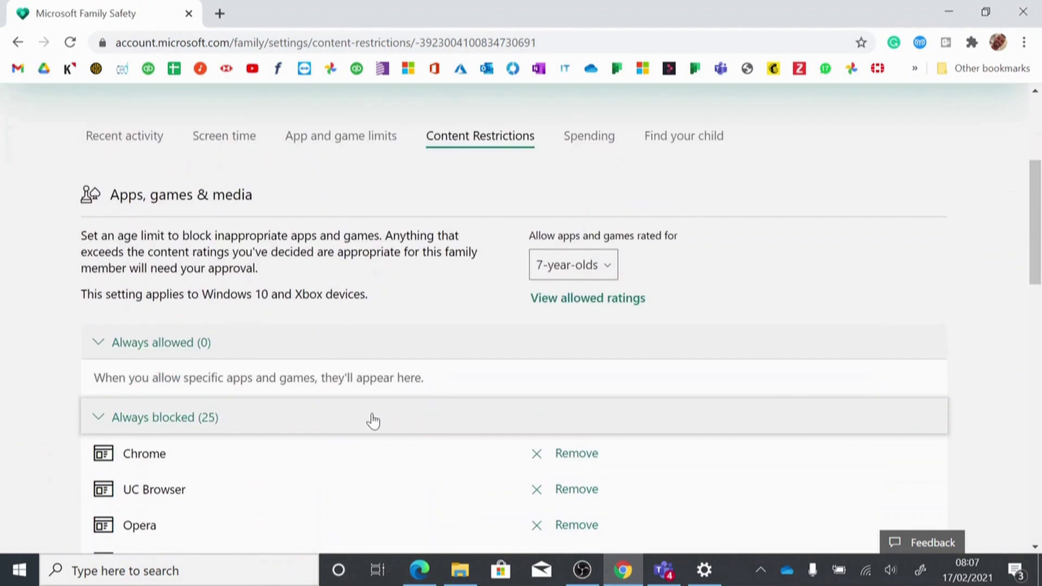
left_click(584, 142)
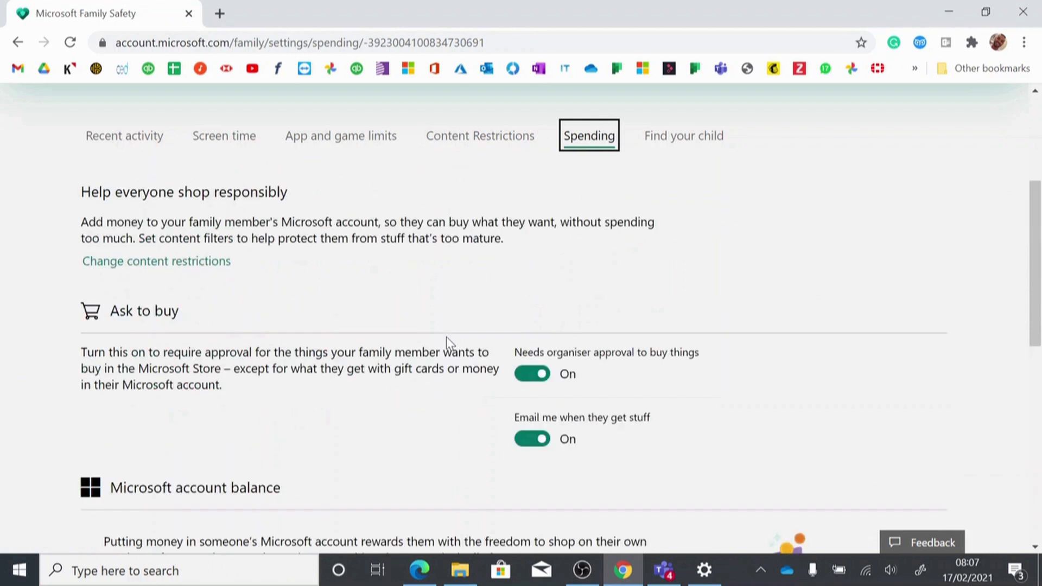
scroll(447, 338, "down", 2)
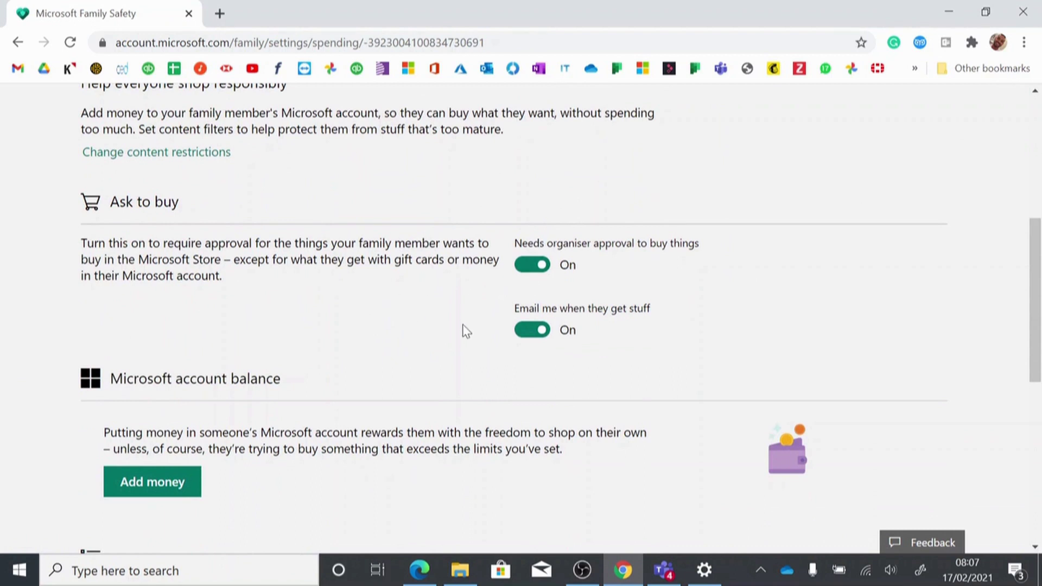
scroll(466, 331, "down", 3)
Step: View the Find your child page and read the location sharing information
scroll(463, 330, "up", 9)
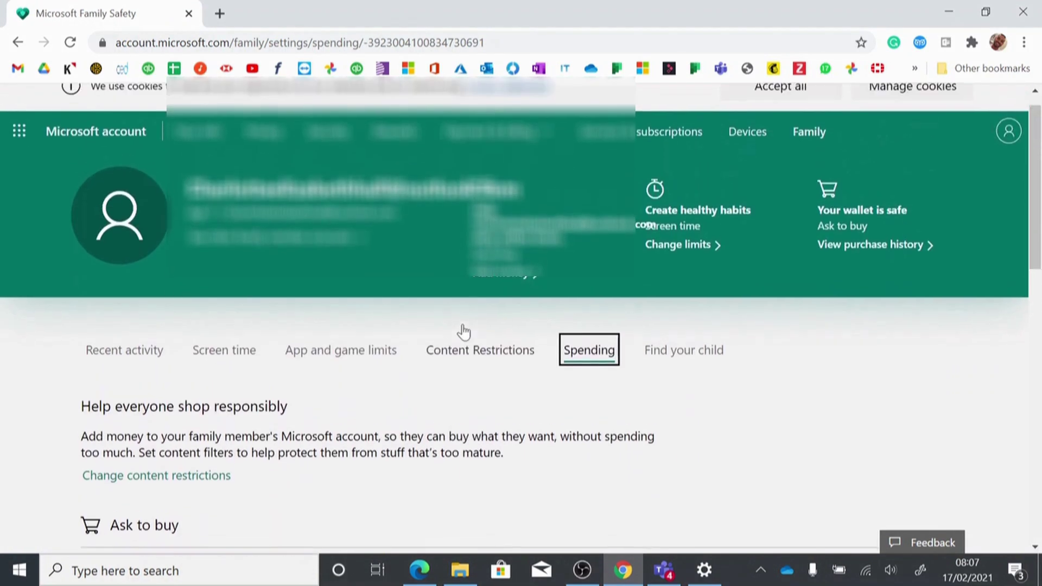
scroll(500, 445, "down", 2)
left_click(691, 244)
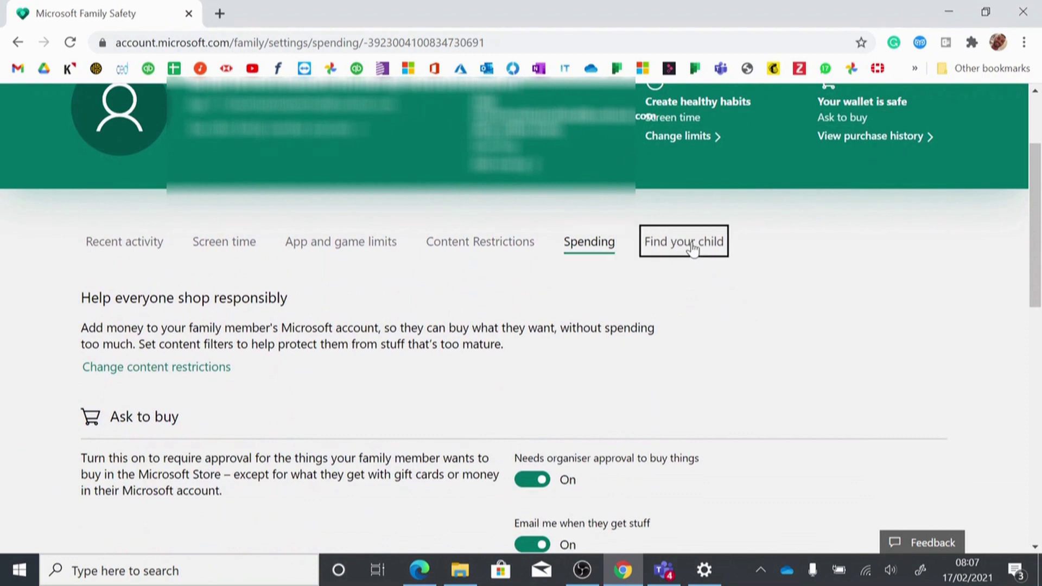
scroll(445, 360, "down", 2)
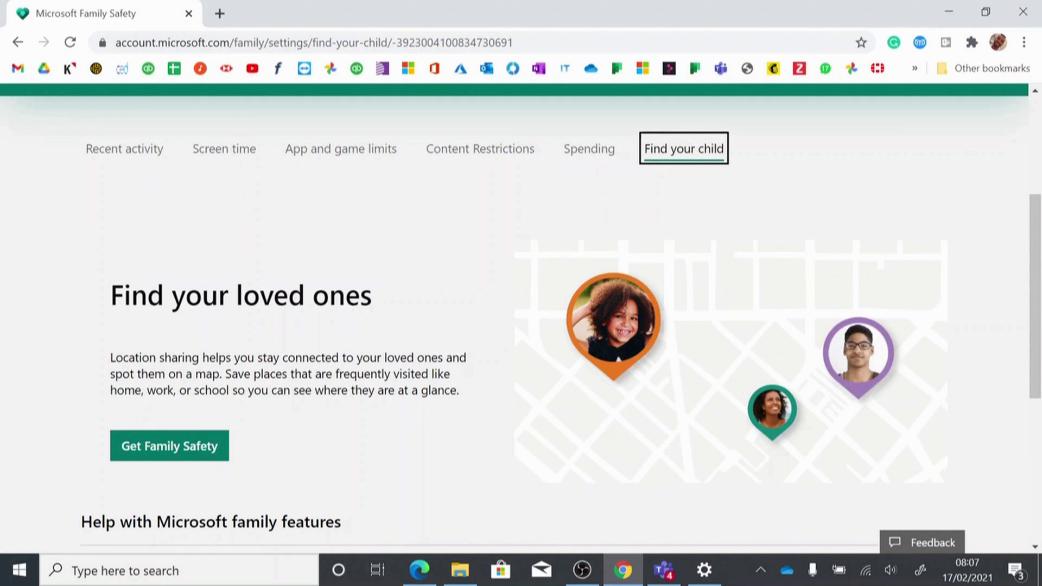
scroll(364, 371, "down", 2)
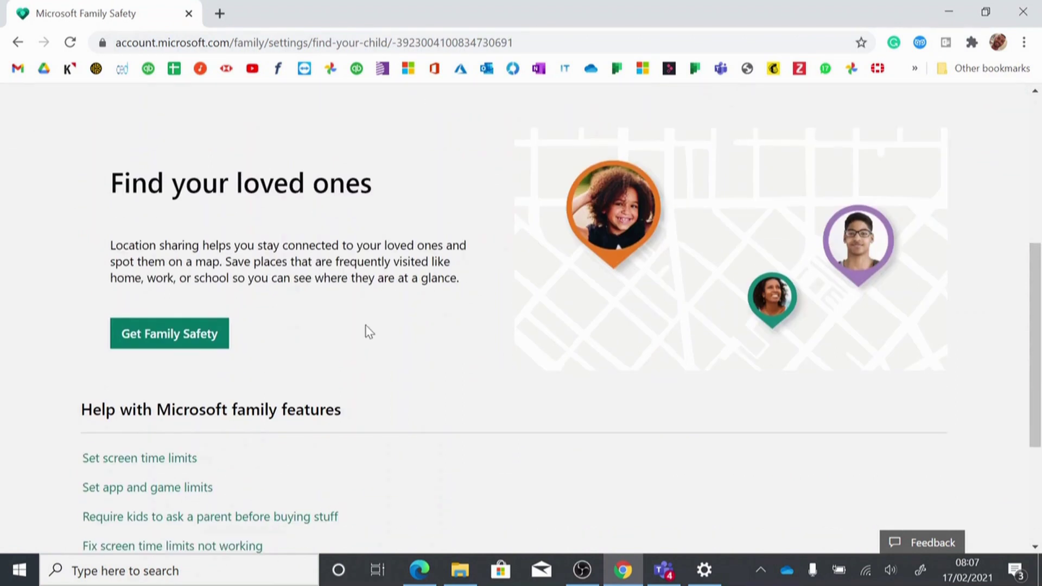
Step: Switch from the current child's settings to the other family member's account
scroll(369, 331, "up", 4)
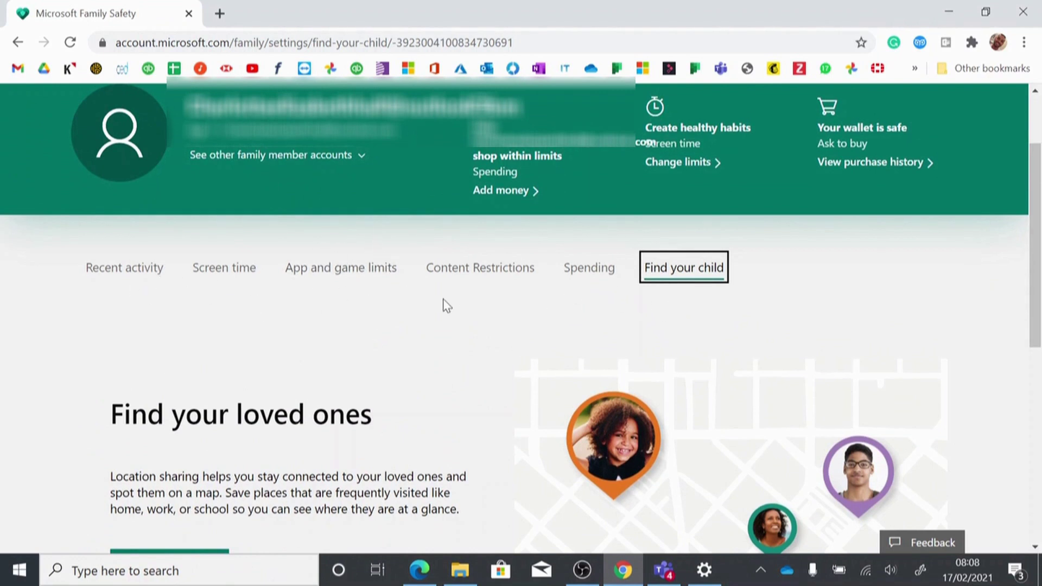
left_click(352, 160)
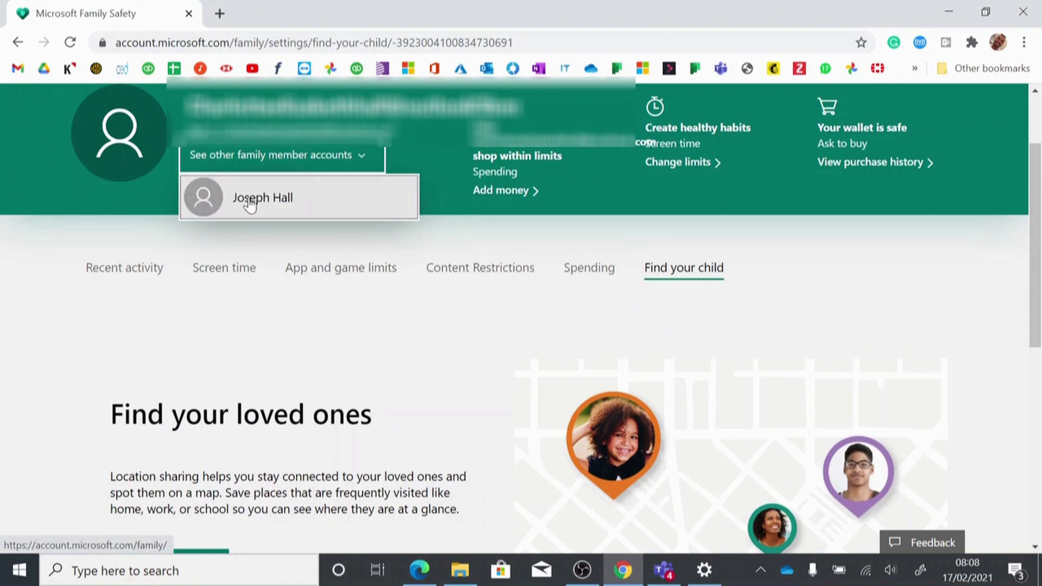
left_click(249, 200)
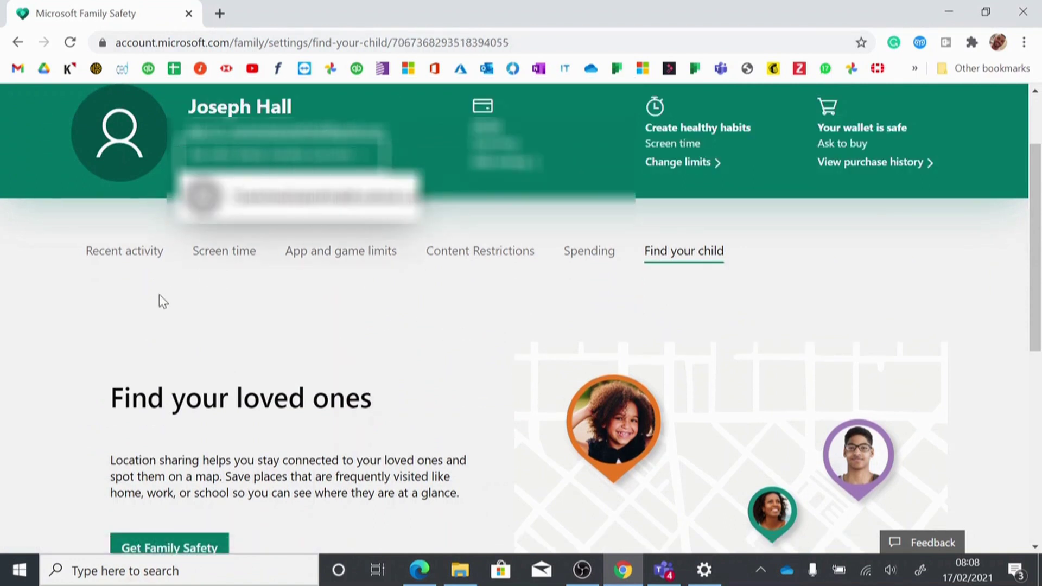
Step: View this child's content restrictions and examine the allowed age rating and the always allowed and always blocked app lists
left_click(523, 258)
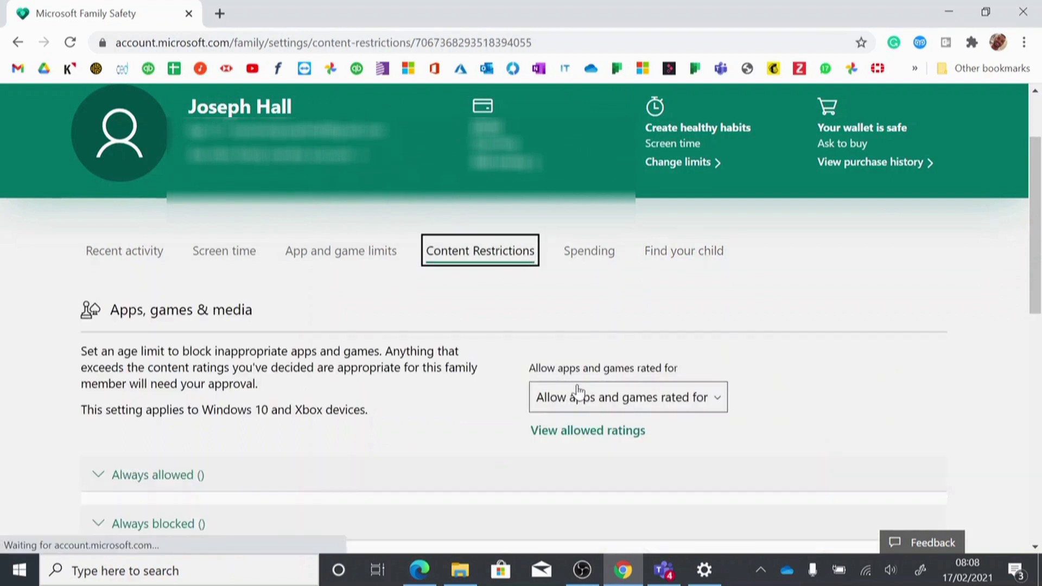
scroll(576, 411, "down", 2)
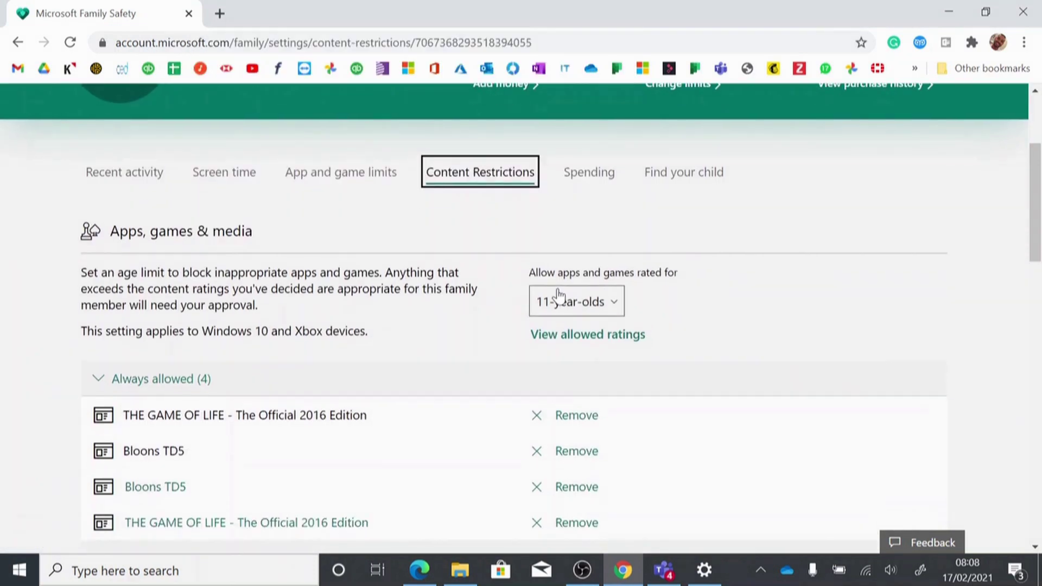
scroll(458, 391, "down", 3)
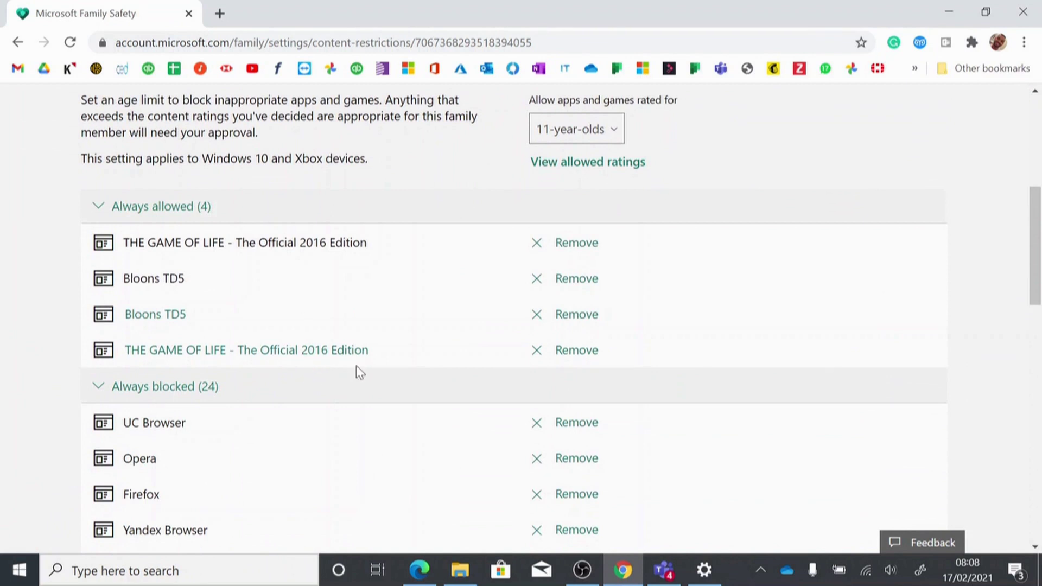
scroll(380, 390, "down", 3)
scroll(342, 389, "down", 4)
scroll(341, 388, "down", 4)
Step: View this child's recent activity and examine the apps and games usage, website visits and web searches
scroll(342, 388, "up", 15)
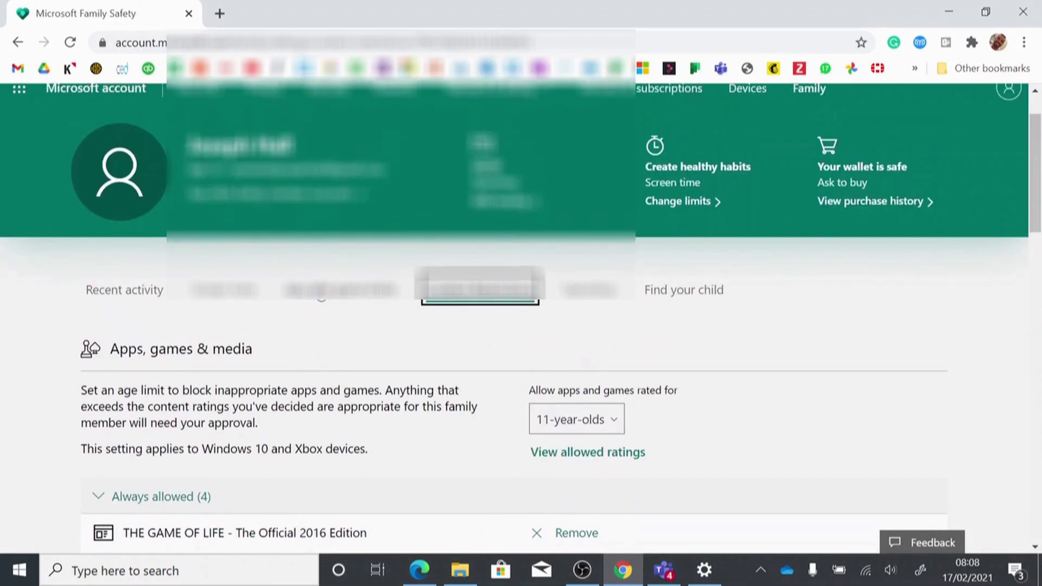
key("alt+Left")
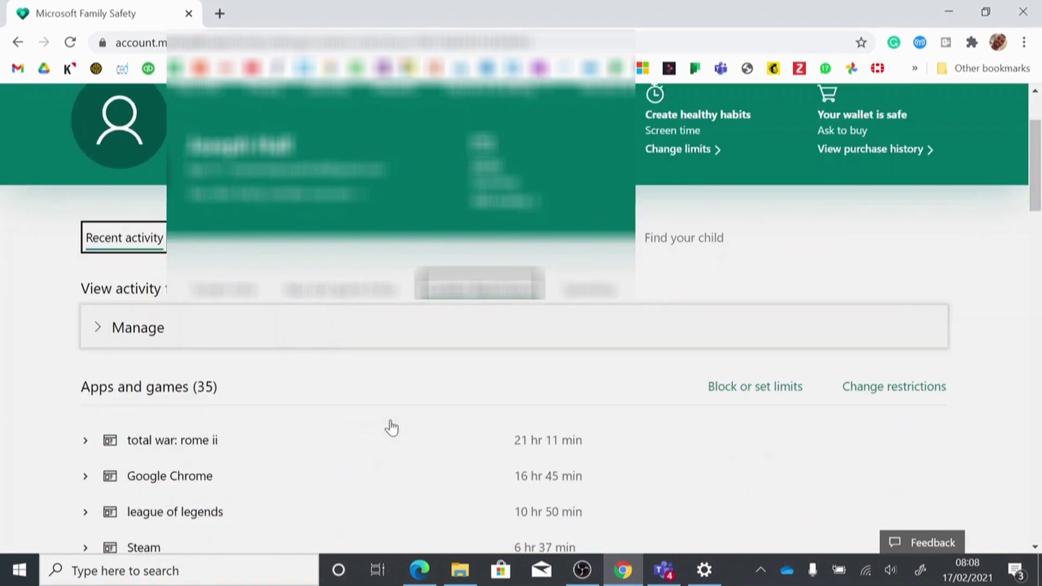
scroll(398, 311, "down", 5)
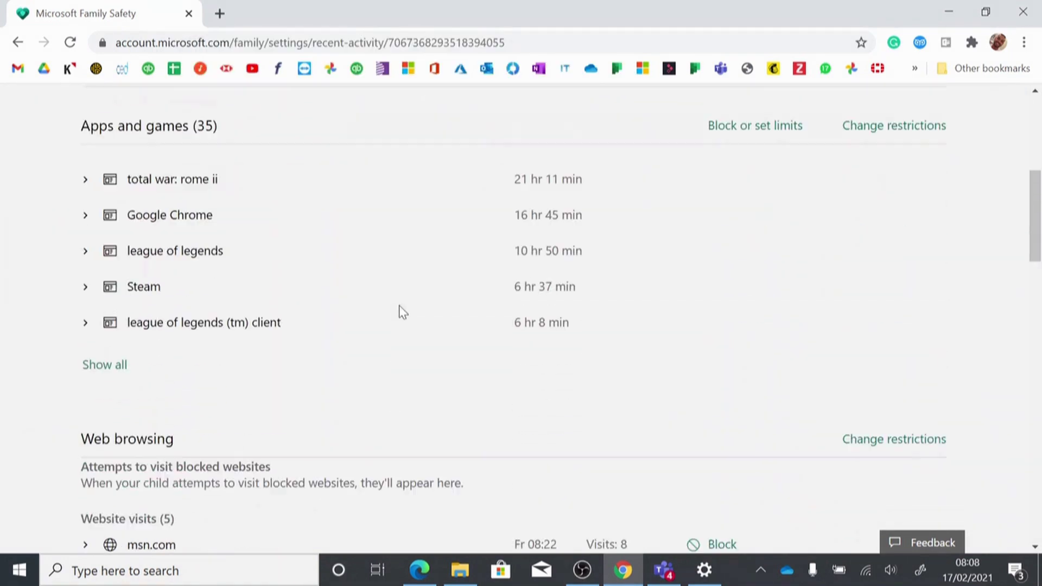
scroll(401, 312, "down", 10)
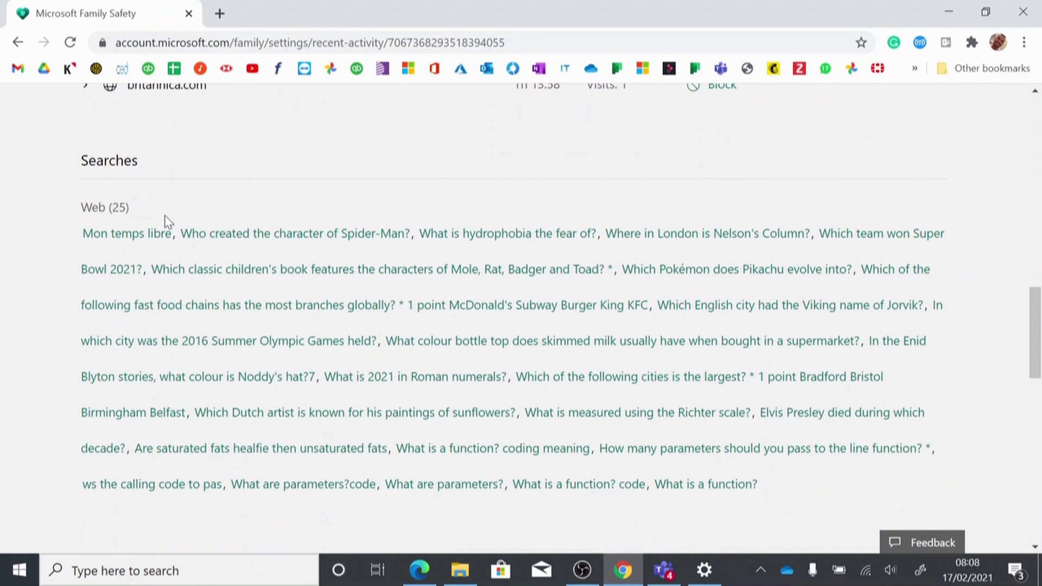
scroll(798, 368, "down", 2)
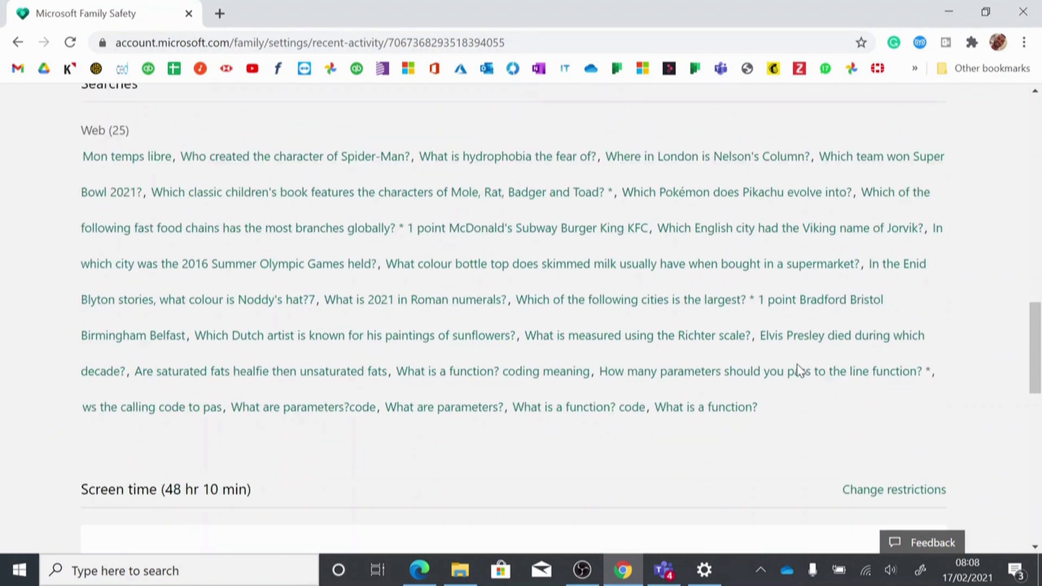
scroll(631, 344, "up", 1)
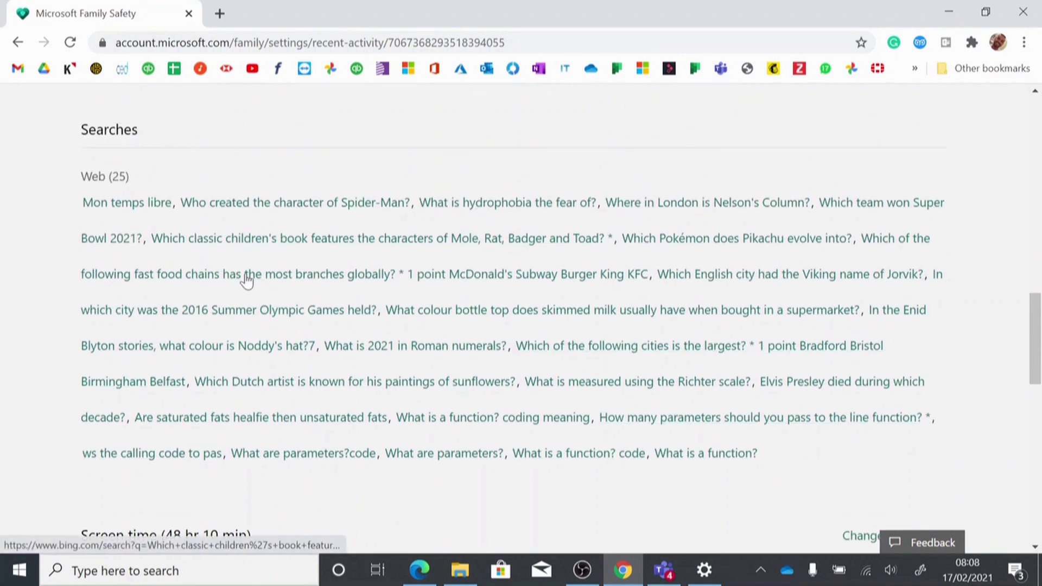